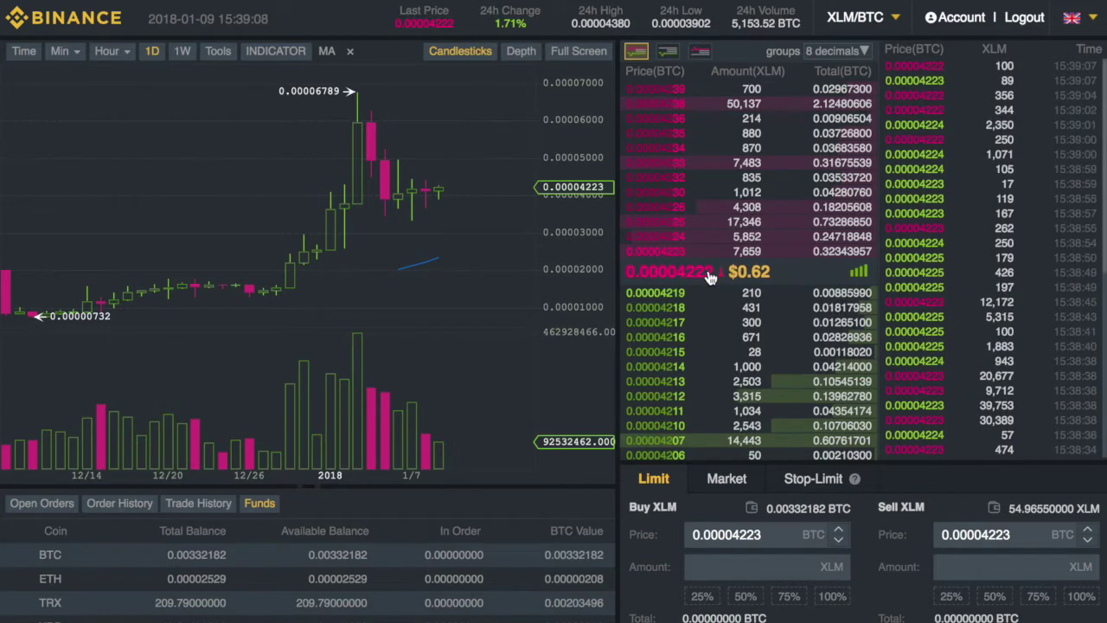
# Switch the XLM/BTC order form to Market orders, so buy and sell both use market price
pyautogui.click(716, 482)
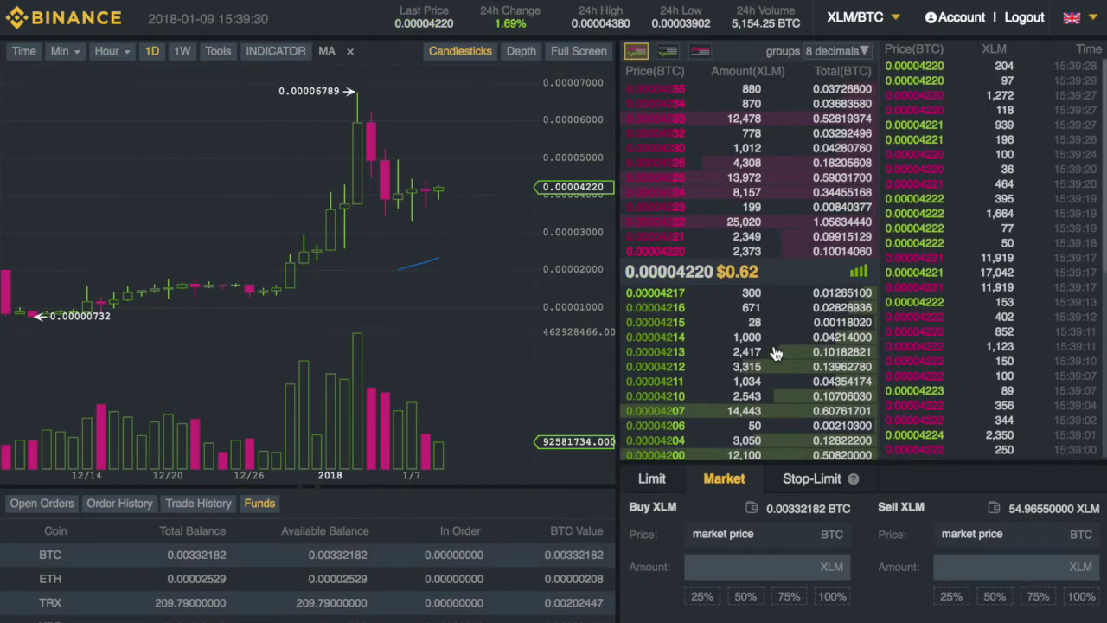
pyautogui.click(980, 576)
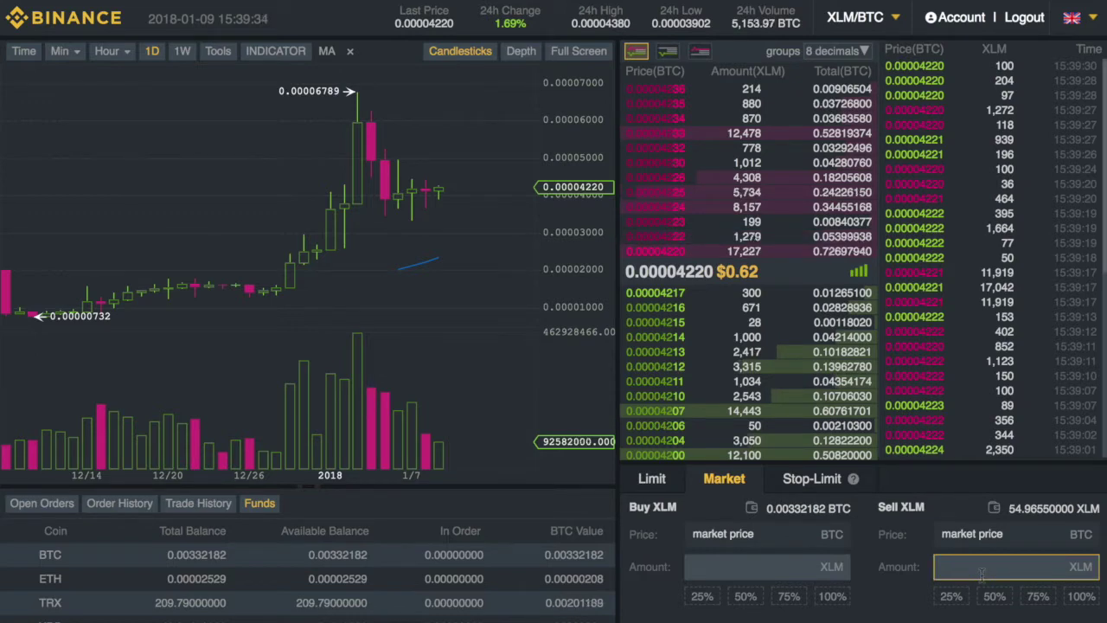
pyautogui.click(918, 547)
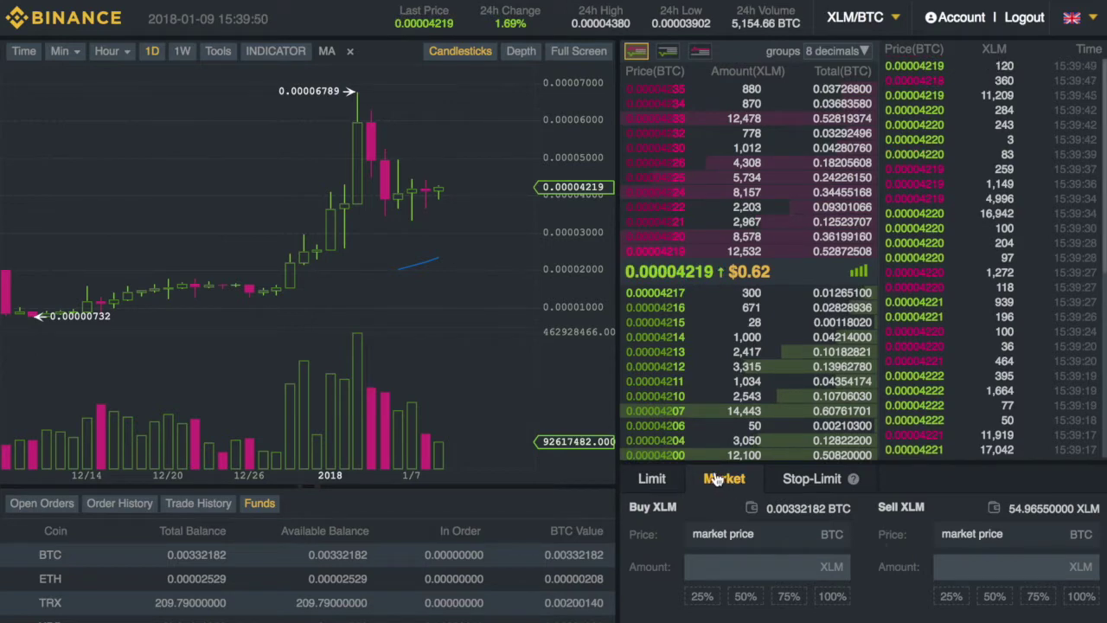
# Return the XLM/BTC order form to Limit orders, with buy and sell prices at 0.00004223
pyautogui.click(658, 480)
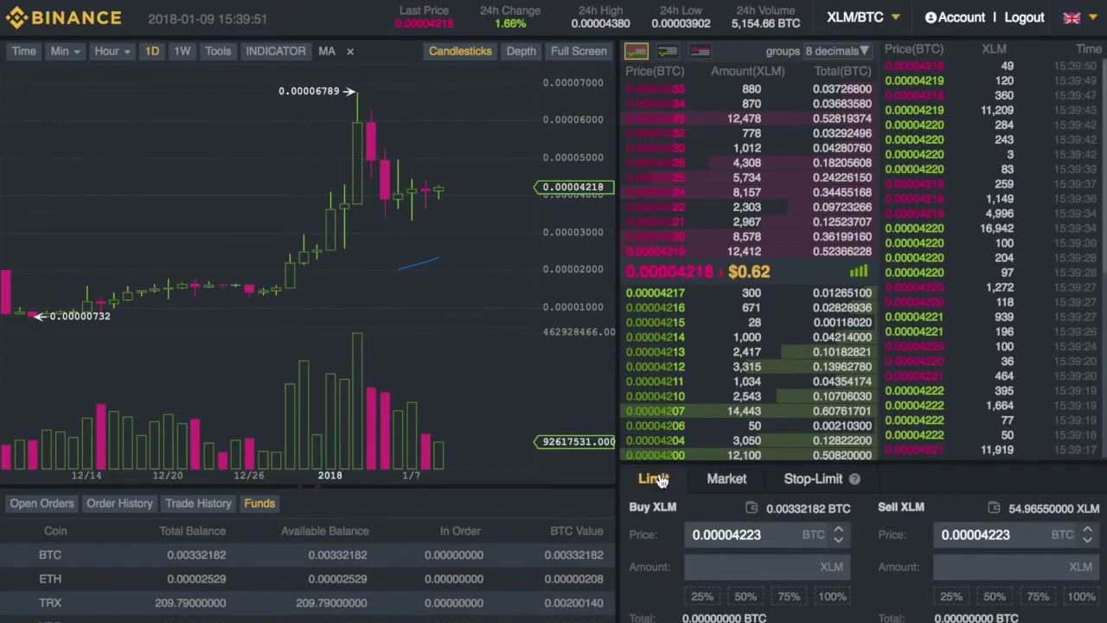
pyautogui.click(755, 535)
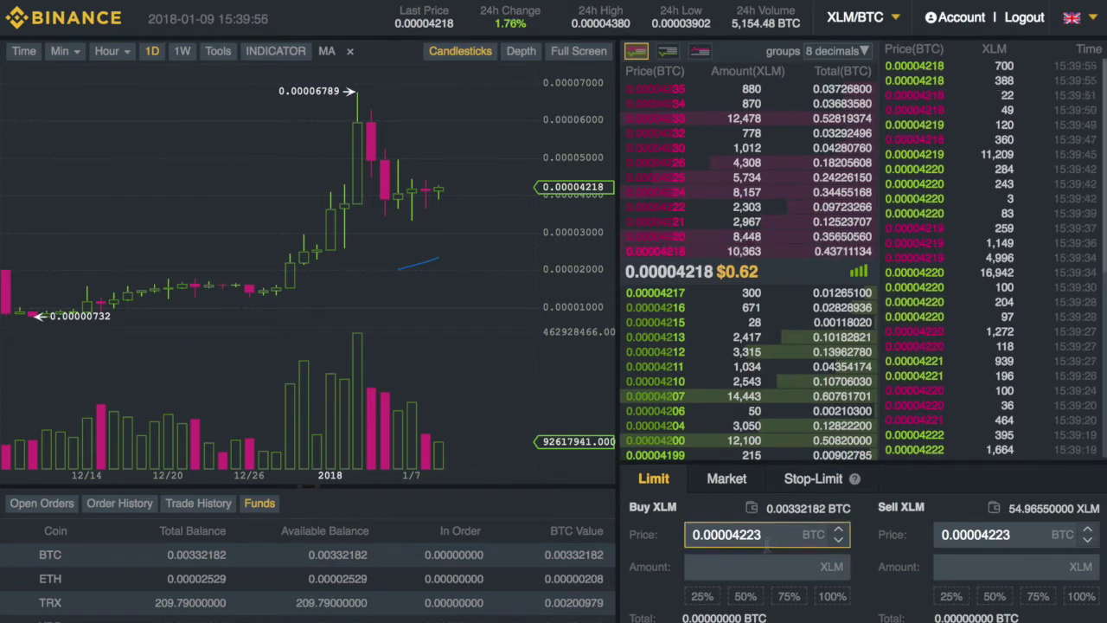
pyautogui.click(493, 344)
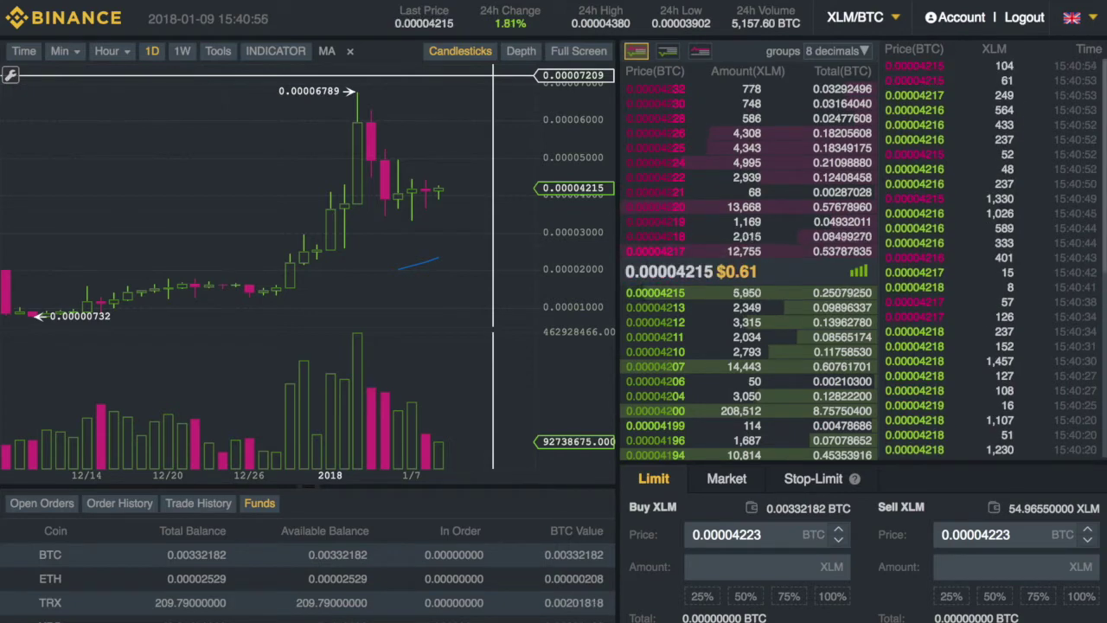
# Switch the order form to Stop-Limit and enter a sell amount of 54 XLM
pyautogui.click(834, 478)
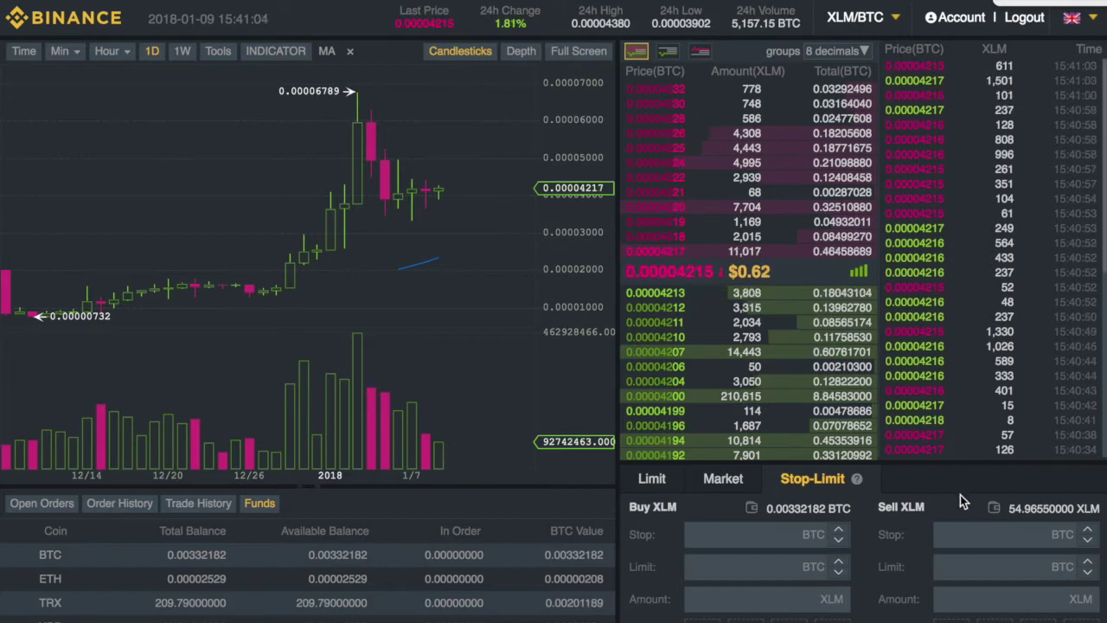
pyautogui.click(966, 529)
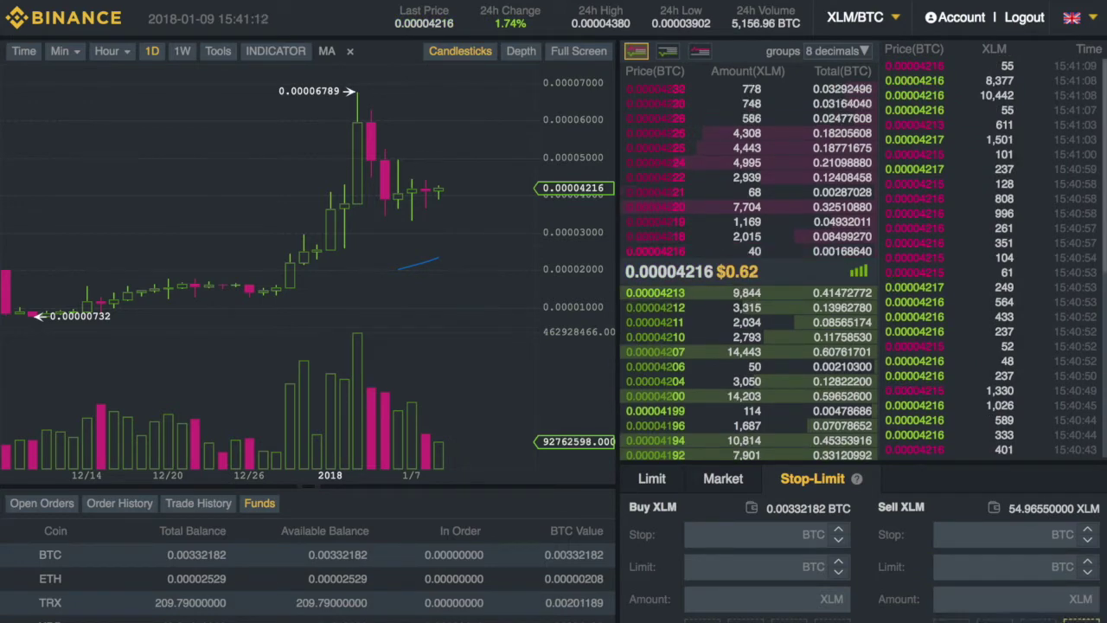
pyautogui.click(1020, 598)
pyautogui.write('54')
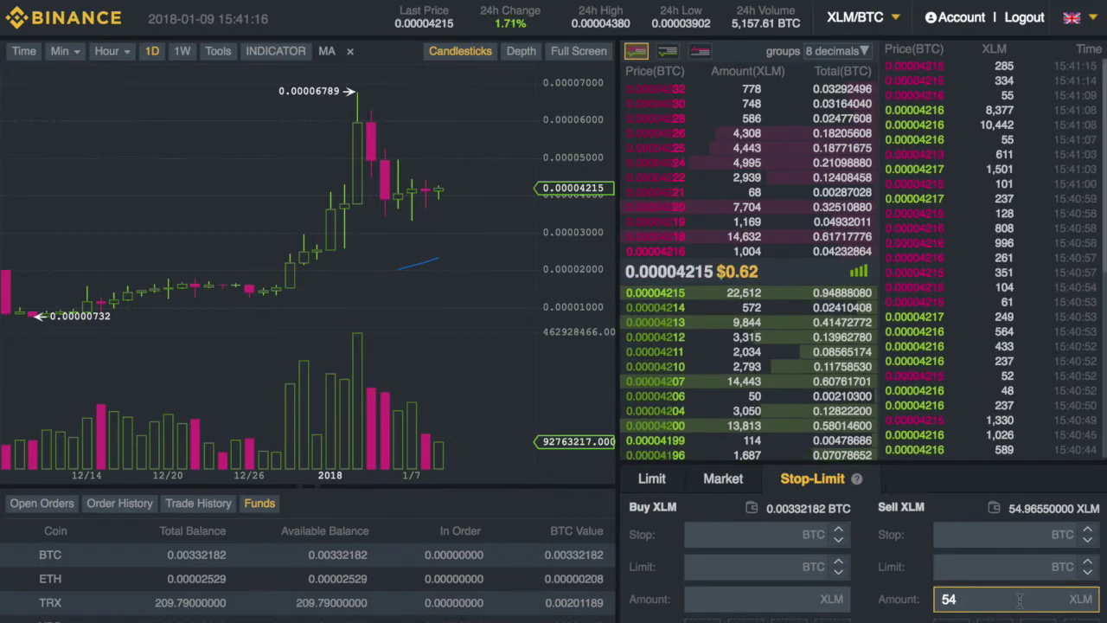
# Set sell stop 0.00003000 and limit 0.00002900 BTC, and submit for confirmation
pyautogui.click(1018, 562)
pyautogui.click(1012, 536)
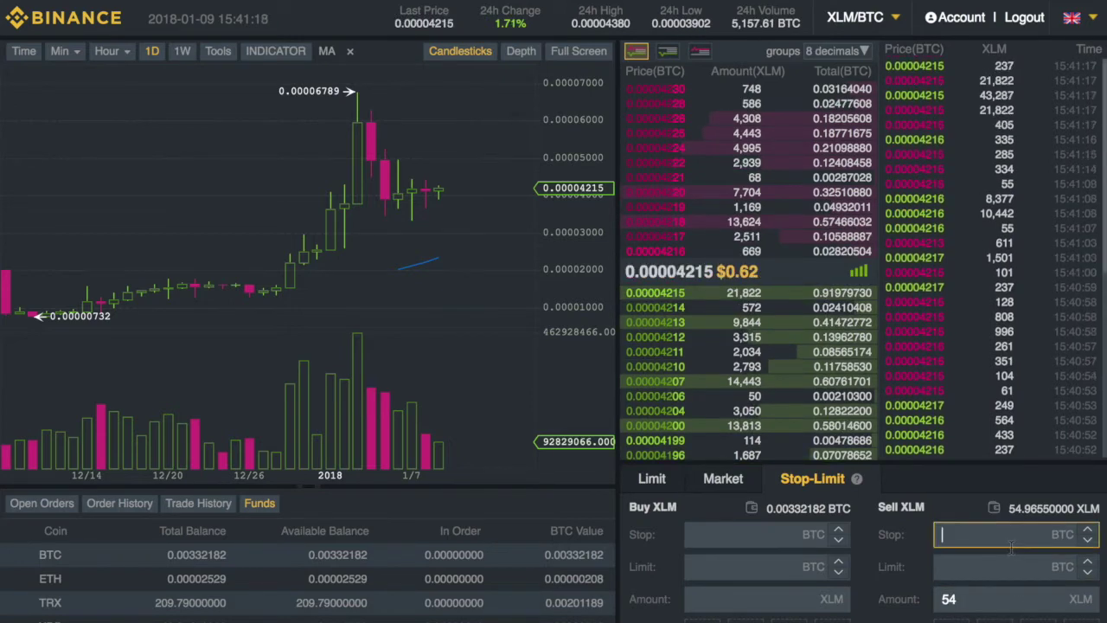
pyautogui.write('0.')
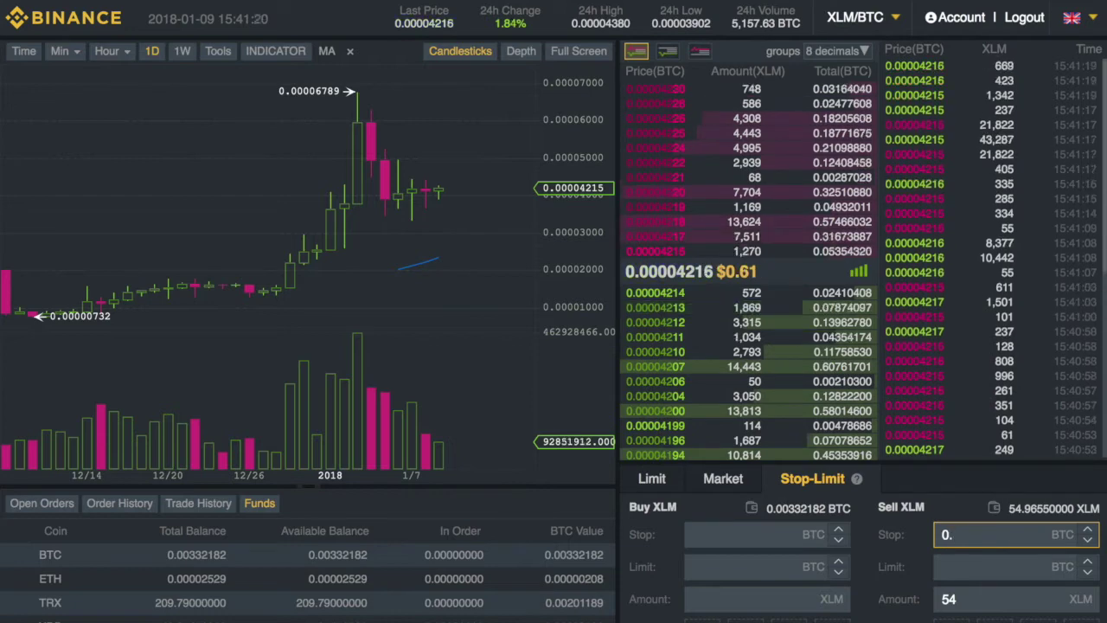
pyautogui.write('00003000')
pyautogui.press('Tab')
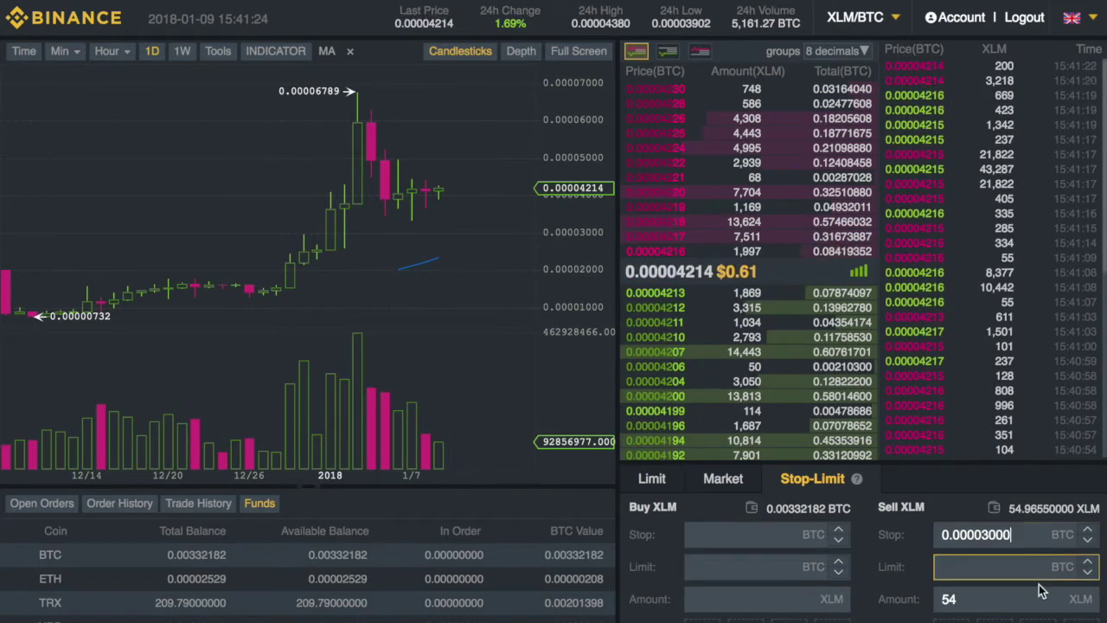
pyautogui.click(876, 534)
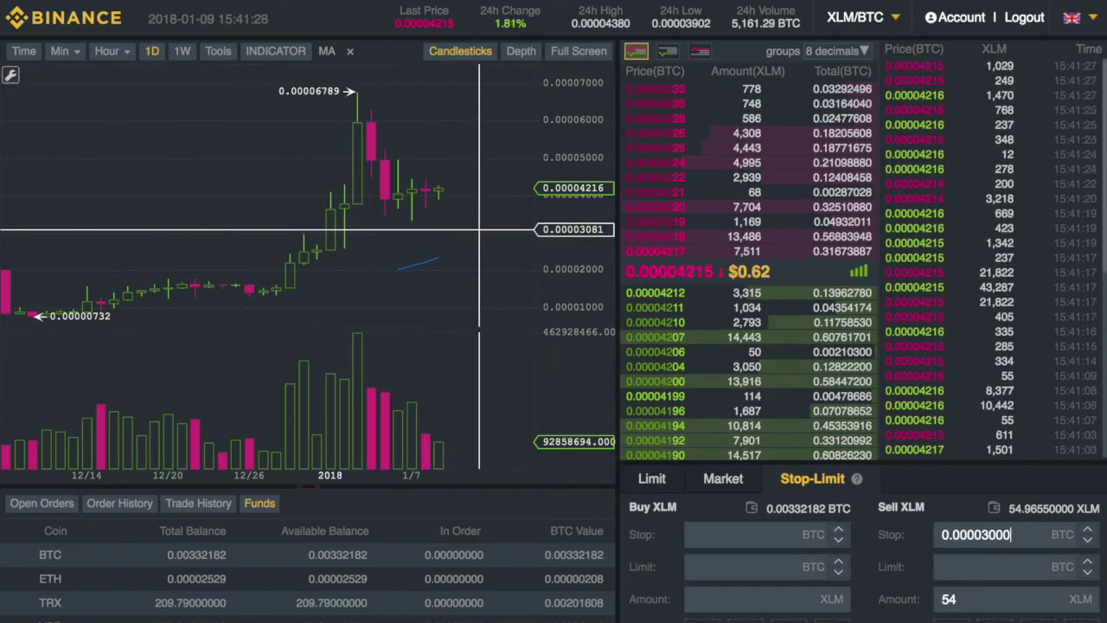
pyautogui.click(983, 563)
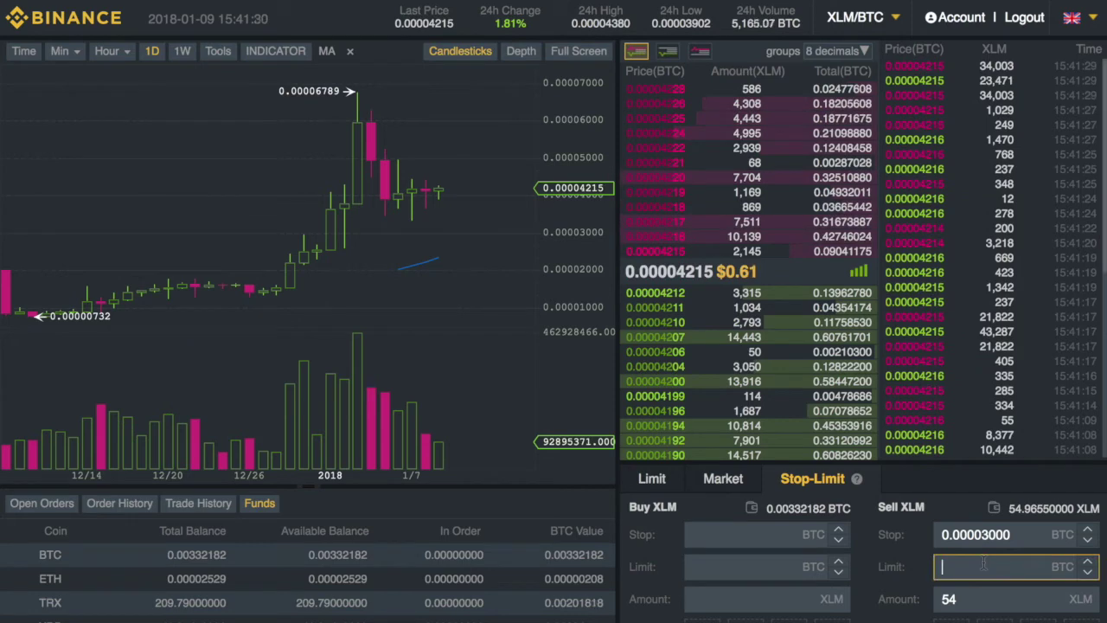
pyautogui.write('0.00002900')
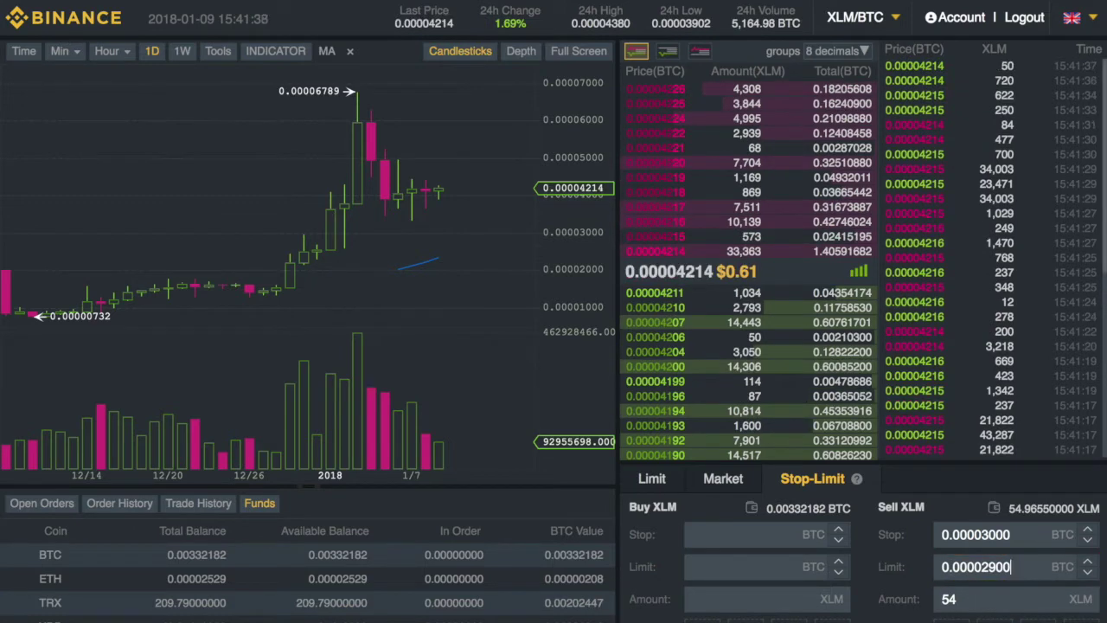
pyautogui.press('Return')
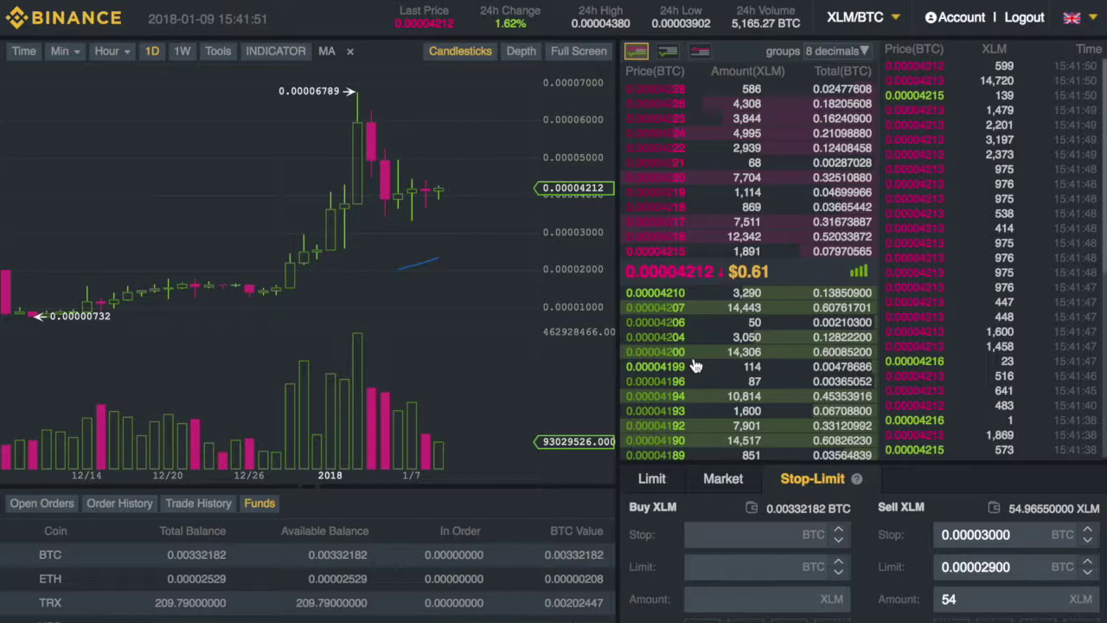
# Answer No to the stop-limit confirmation, leaving the 54 XLM sell form filled
pyautogui.click(714, 359)
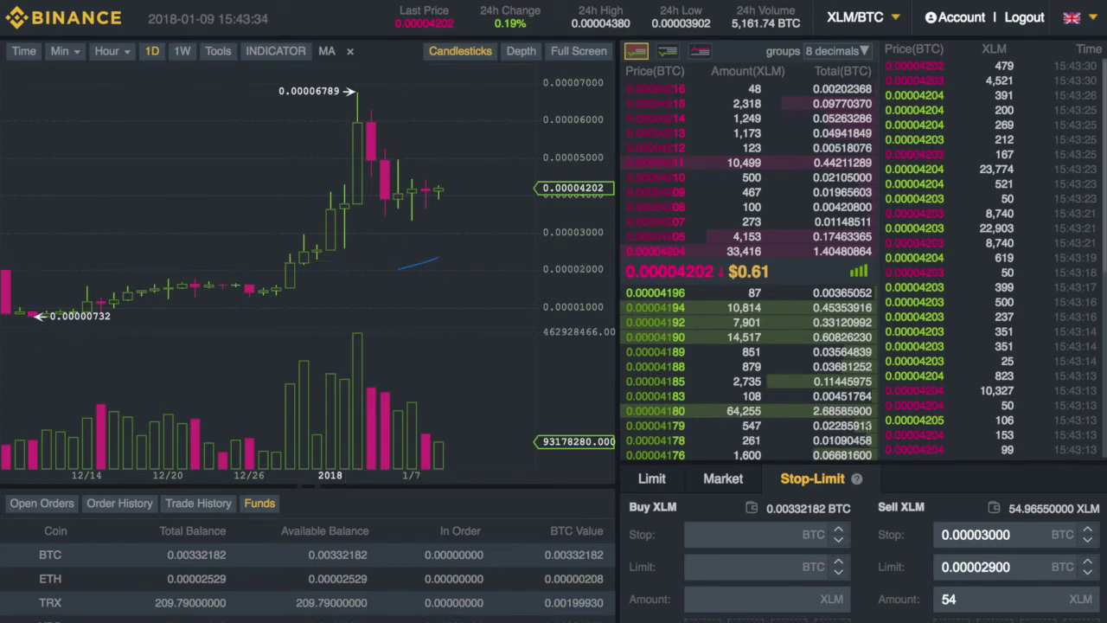
pyautogui.click(995, 540)
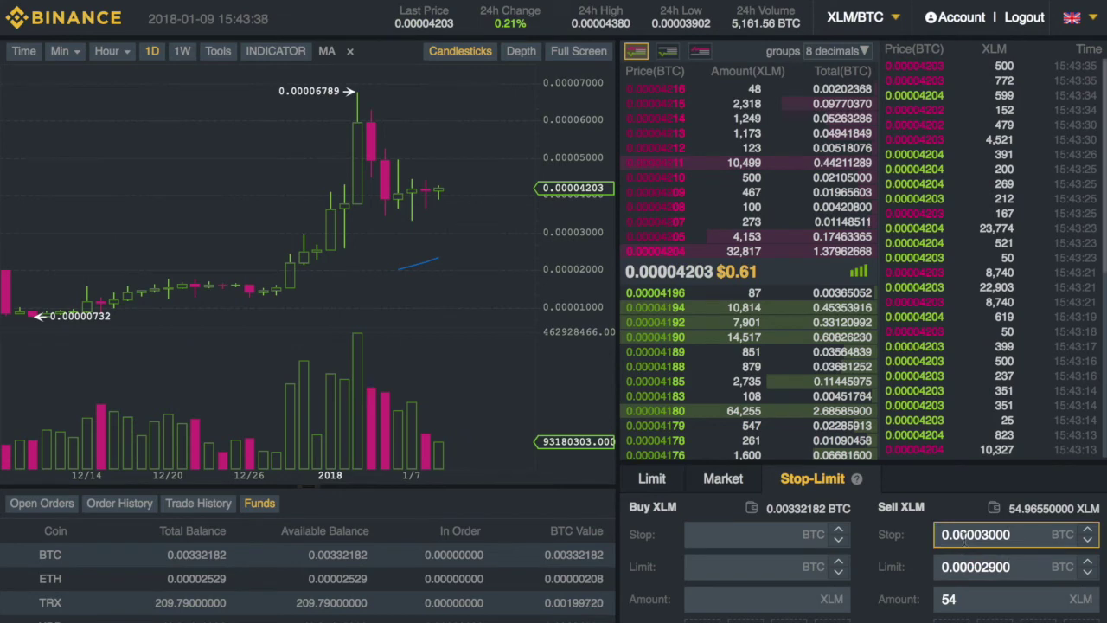
pyautogui.click(991, 569)
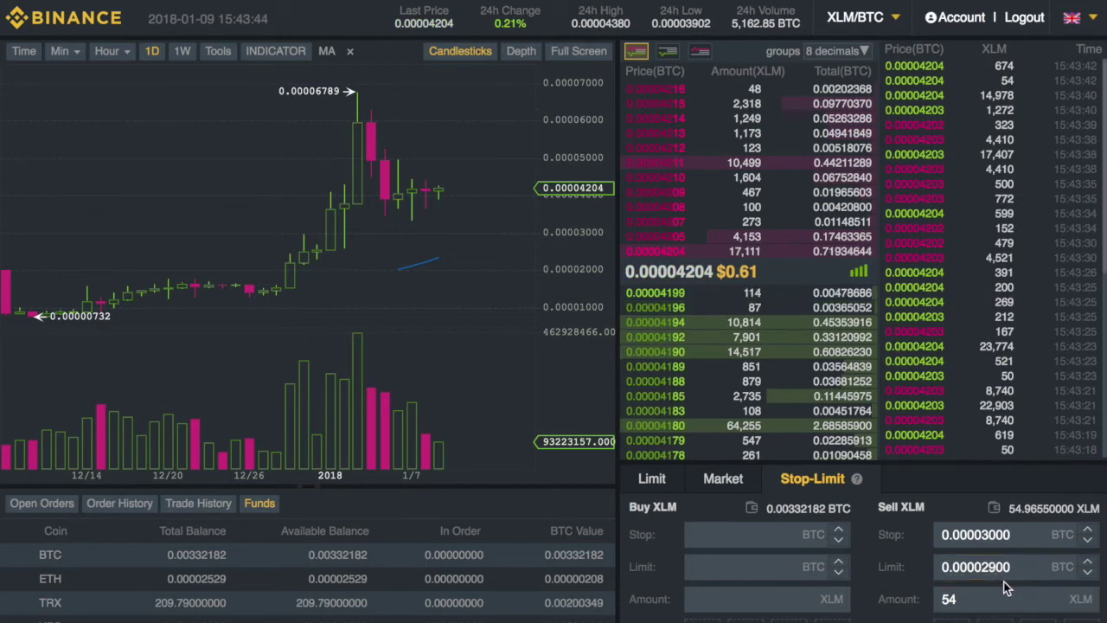
pyautogui.press('Return')
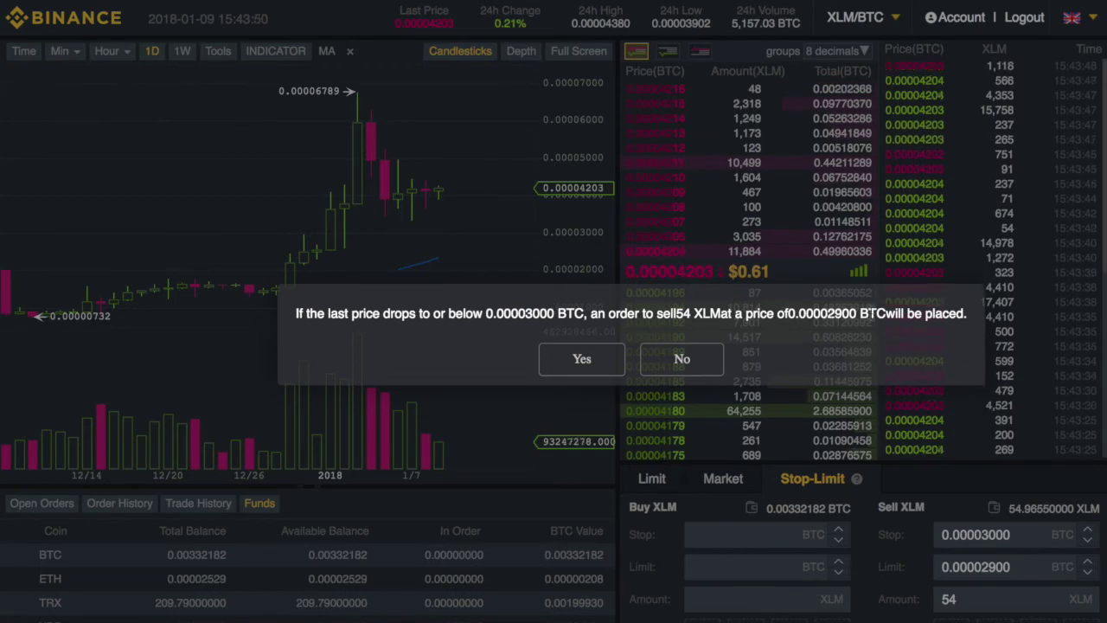
pyautogui.click(713, 361)
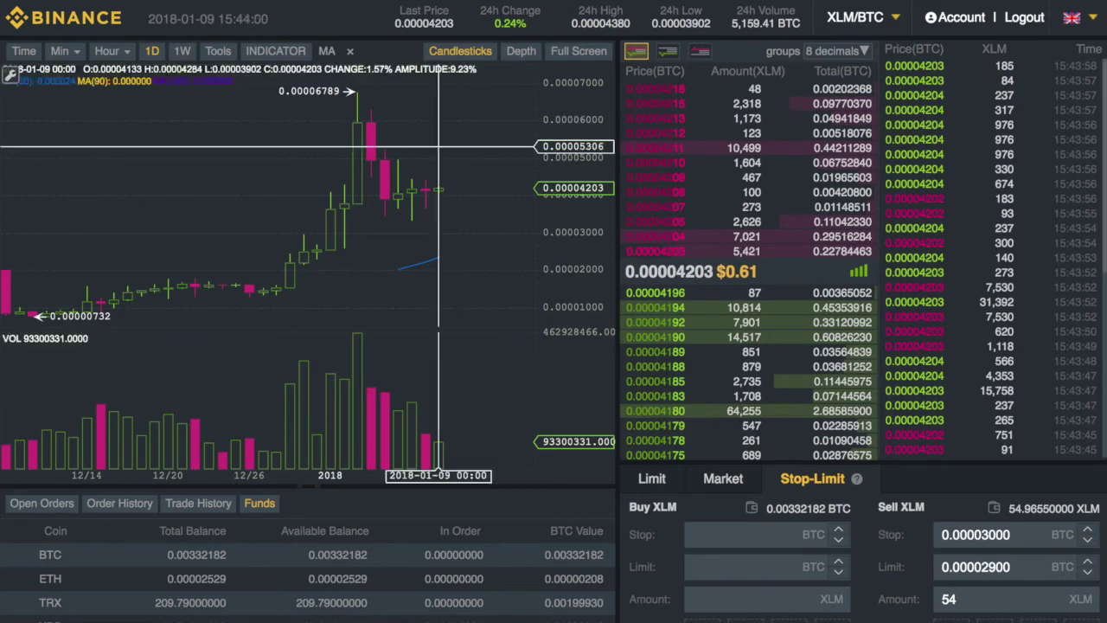
# From the Binance home page, open Exchange > Basic for XLM/BTC with an empty Stop-Limit form
pyautogui.click(86, 17)
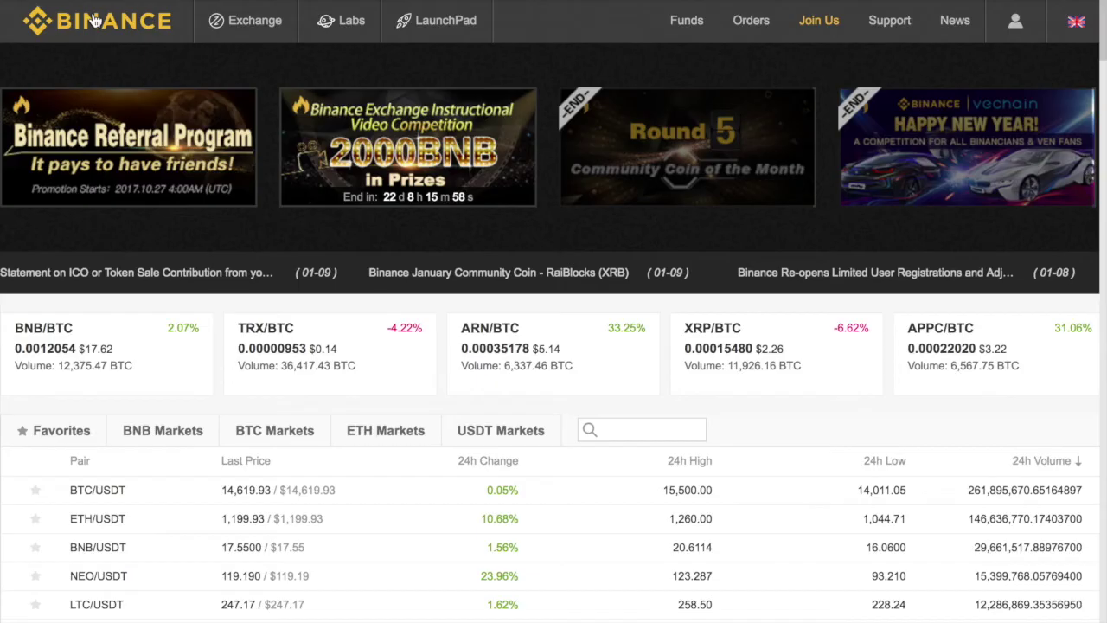
pyautogui.moveTo(212, 19)
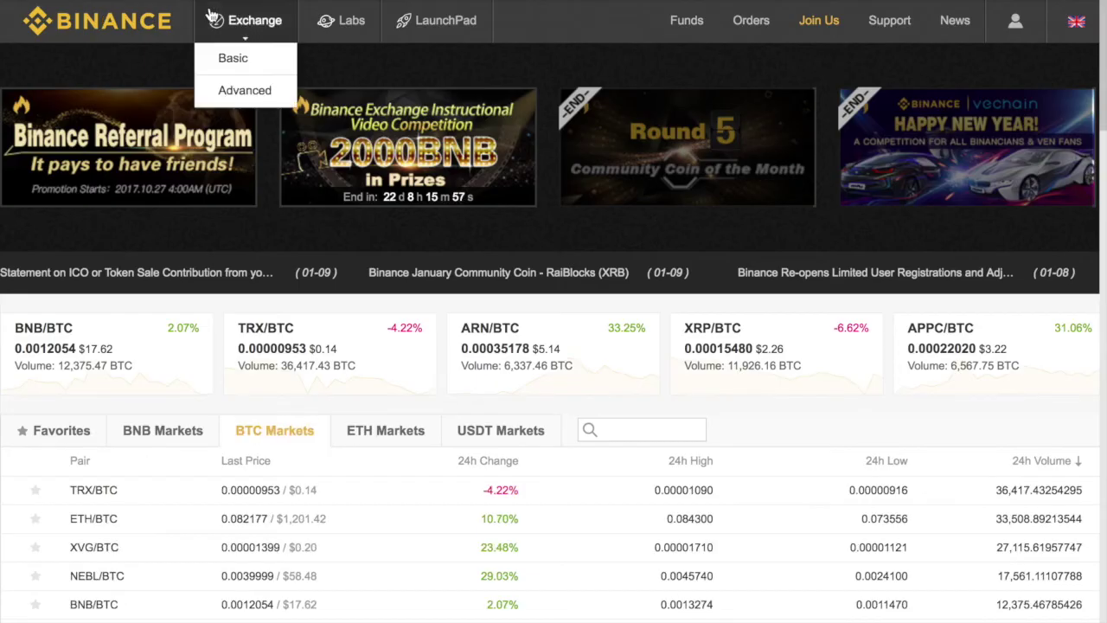
pyautogui.click(241, 57)
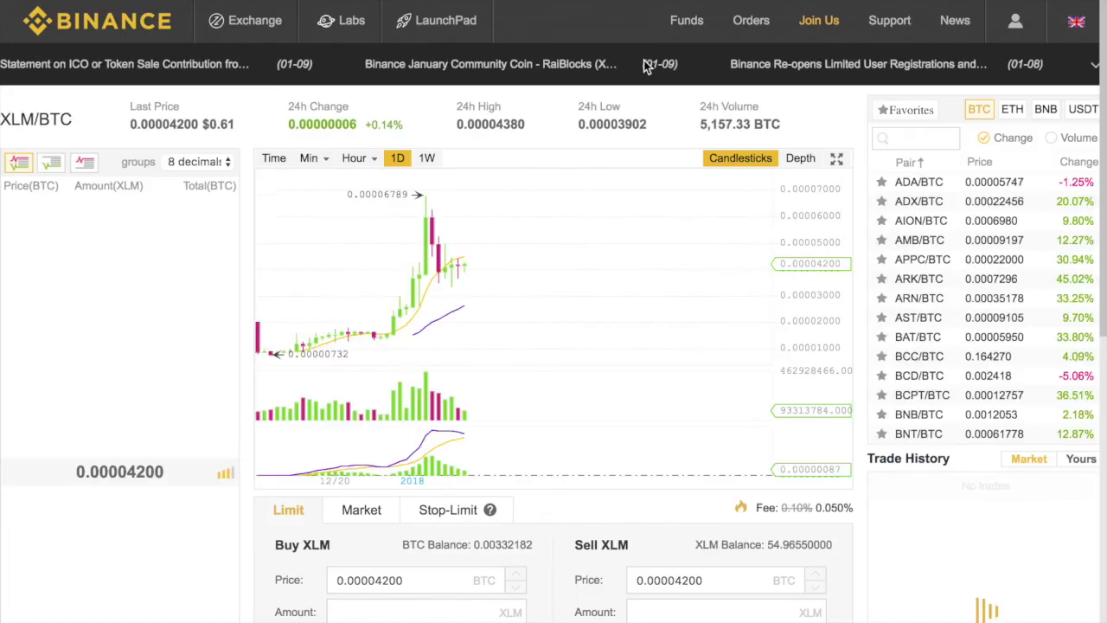
pyautogui.scroll(-2, 644, 67)
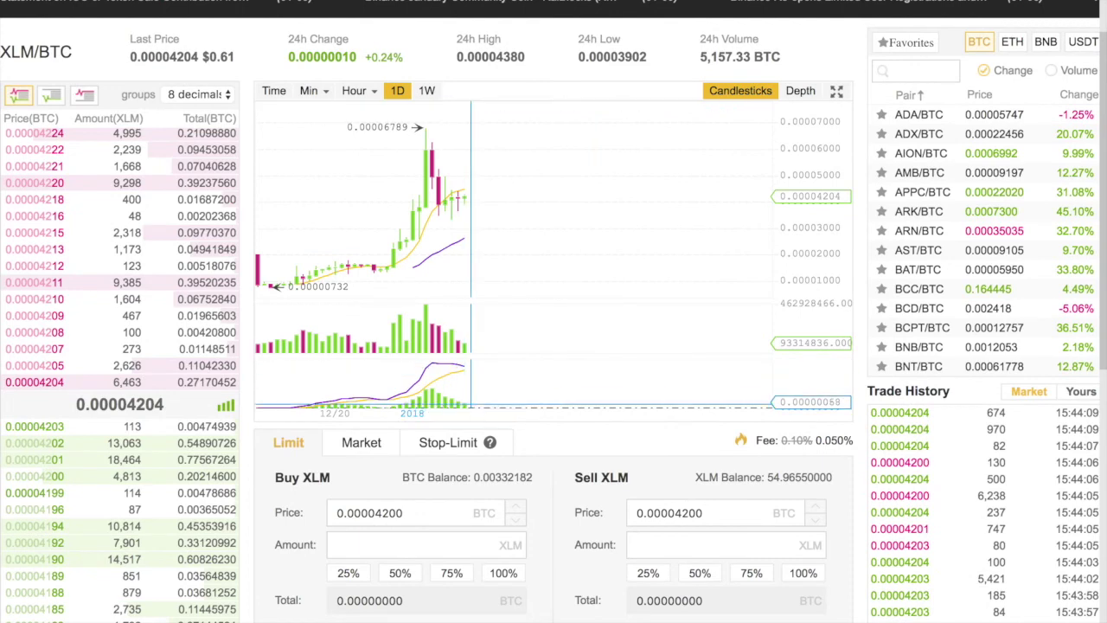
pyautogui.click(448, 442)
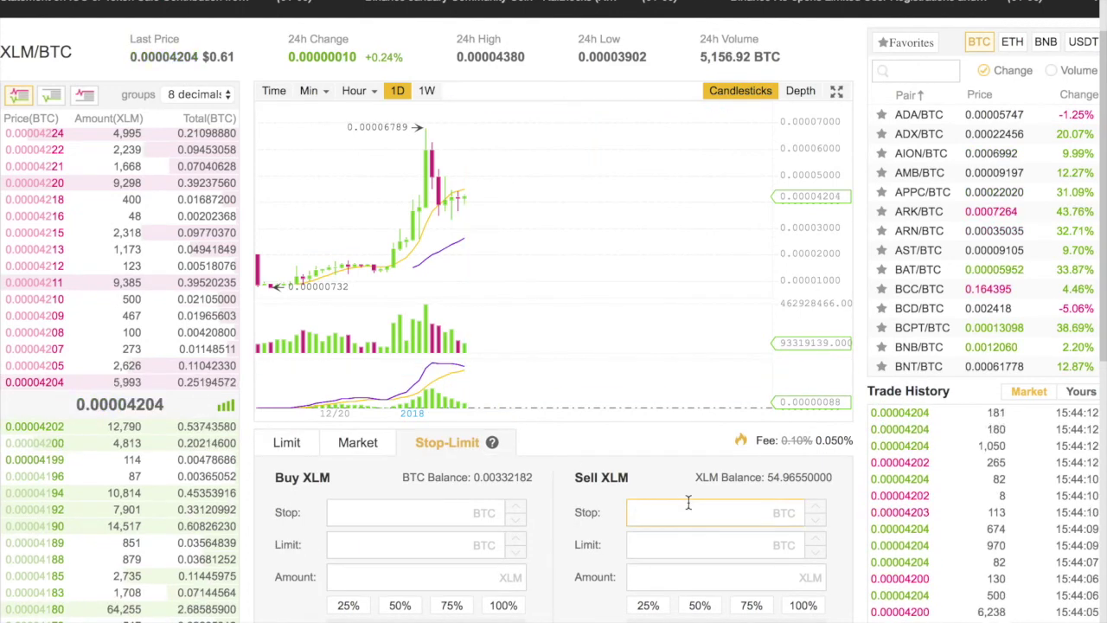
pyautogui.scroll(2, 688, 503)
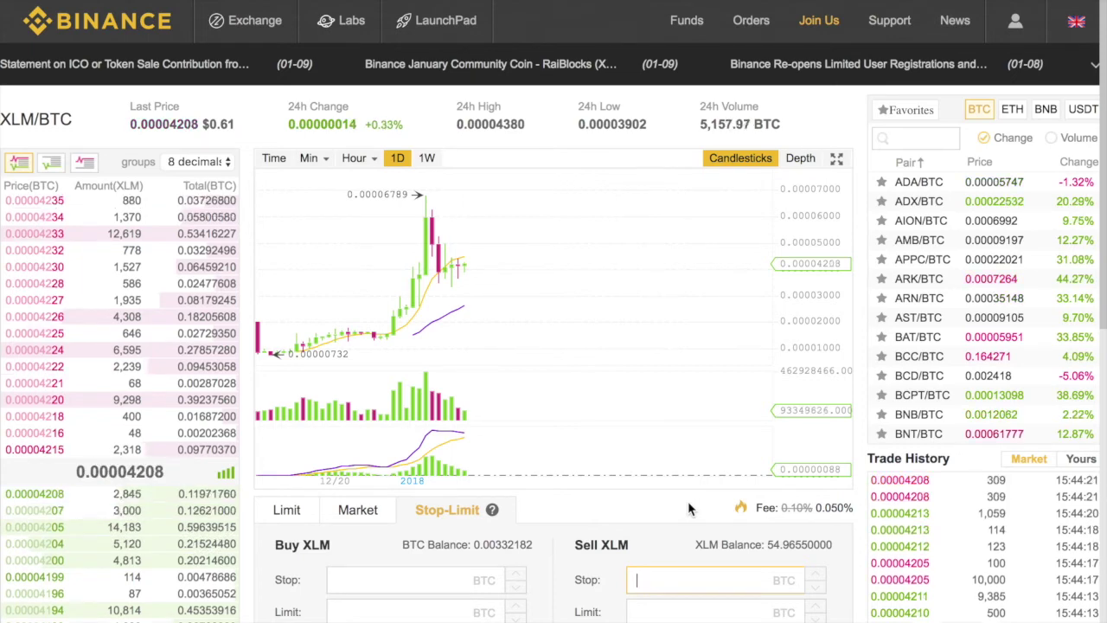
# Switch to the Advanced exchange view from the Exchange menu
pyautogui.moveTo(252, 25)
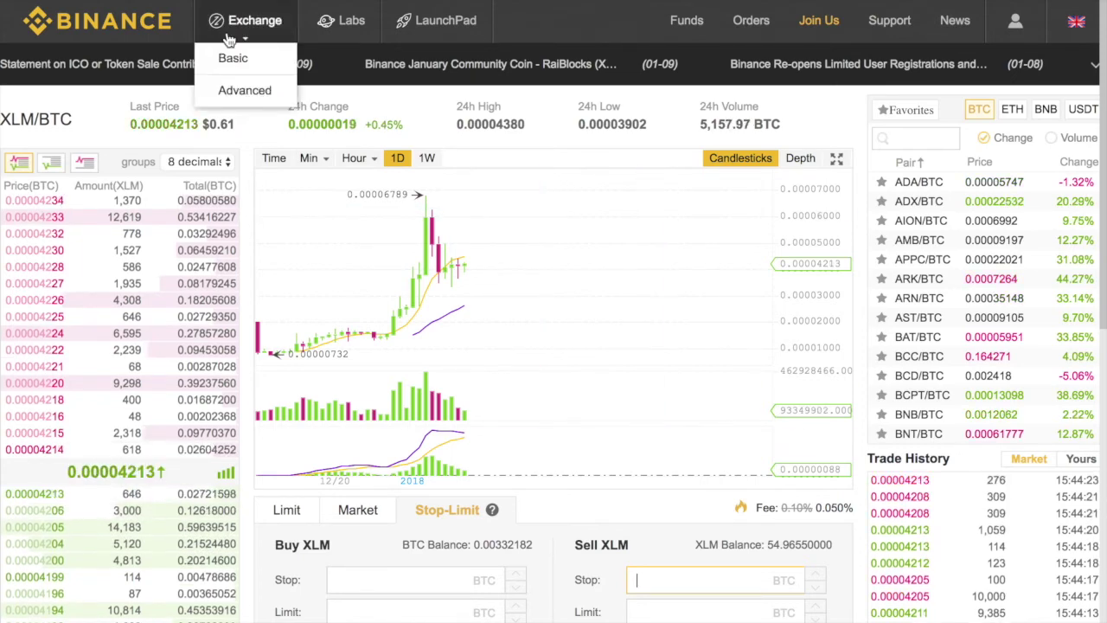
pyautogui.click(247, 92)
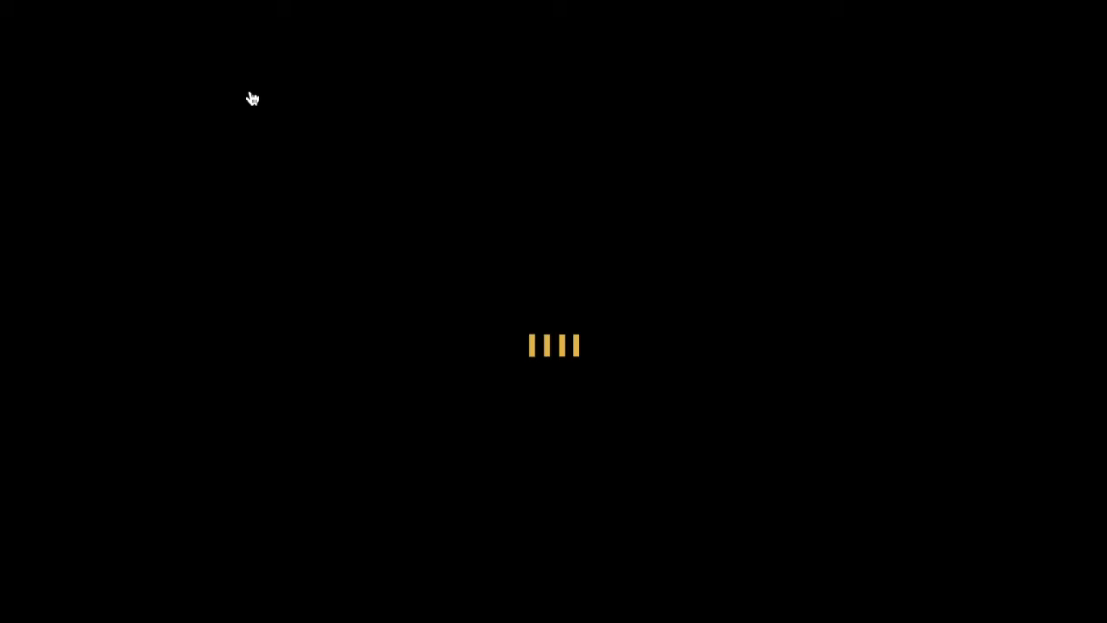